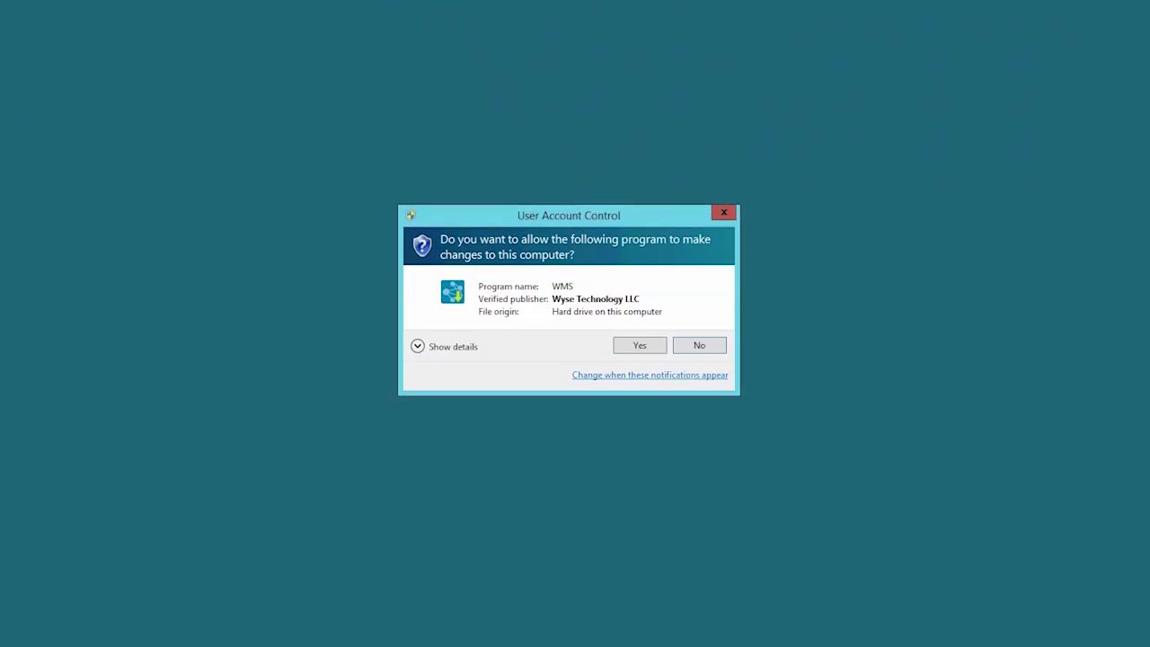
- Approve the UAC prompt and choose Typical setup with the Teradici EM SDK included
left_click(688, 354)
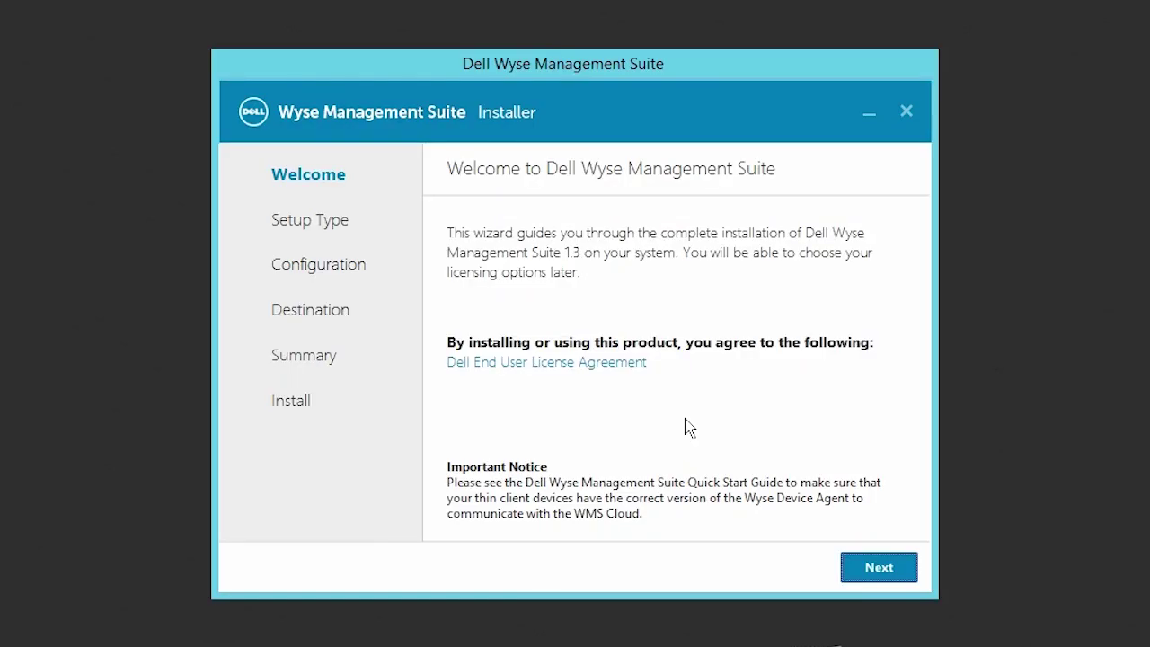
left_click(858, 576)
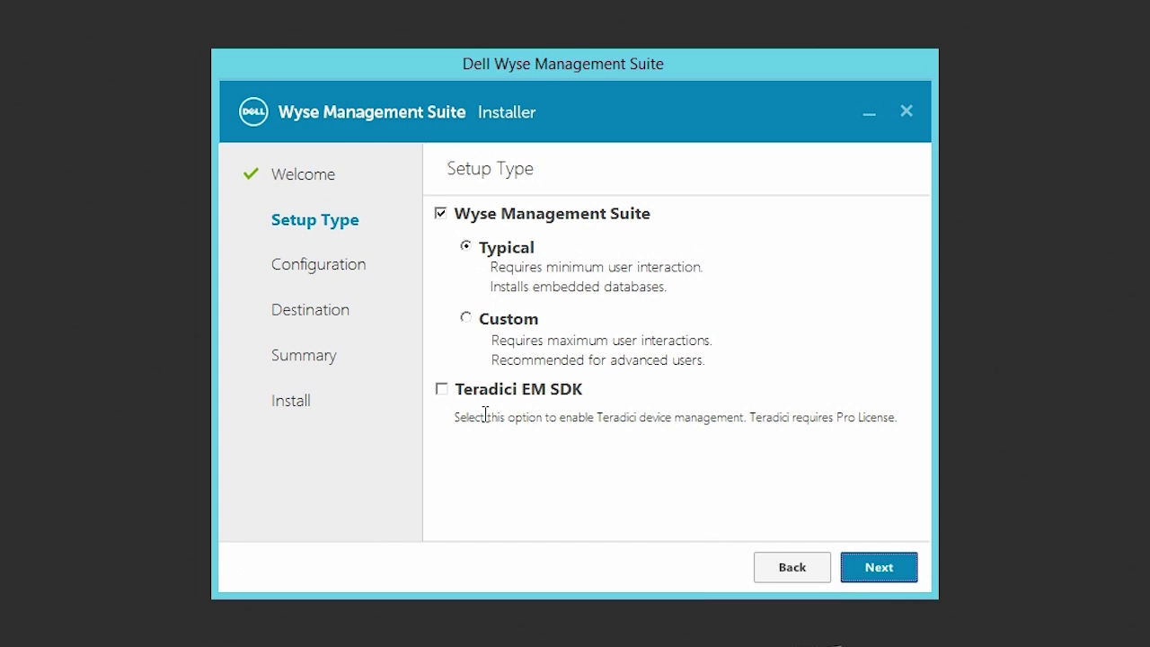
left_click(445, 391)
- Set and confirm the database password on the Credentials page
left_click(865, 564)
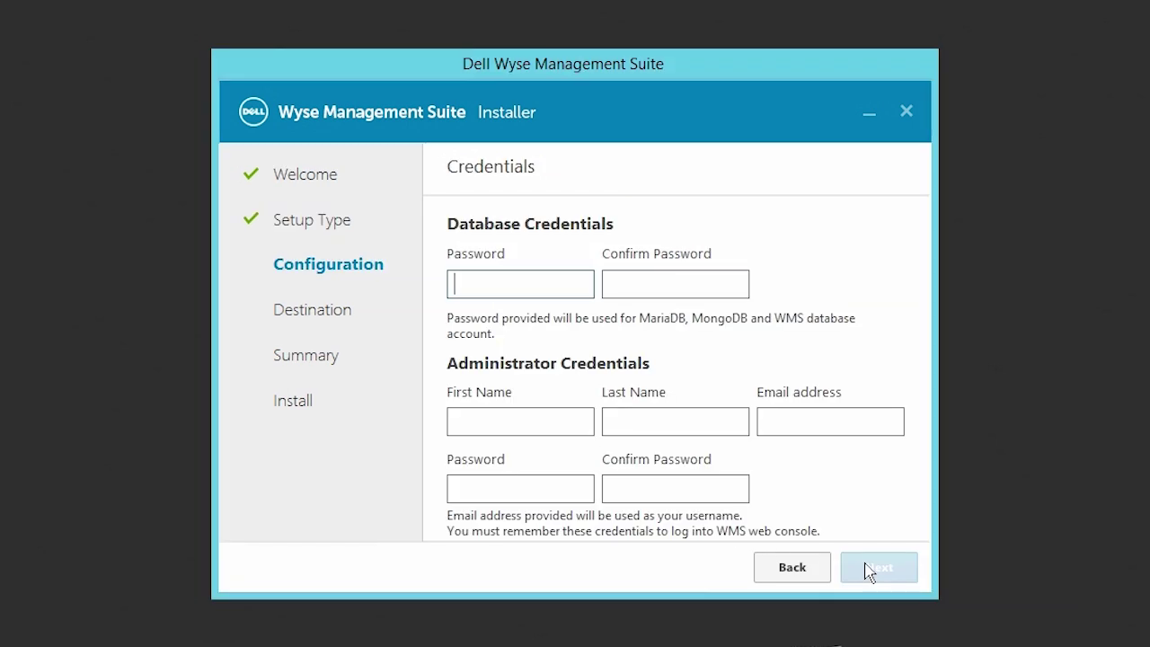
type("Password")
key("Tab")
type("Pass")
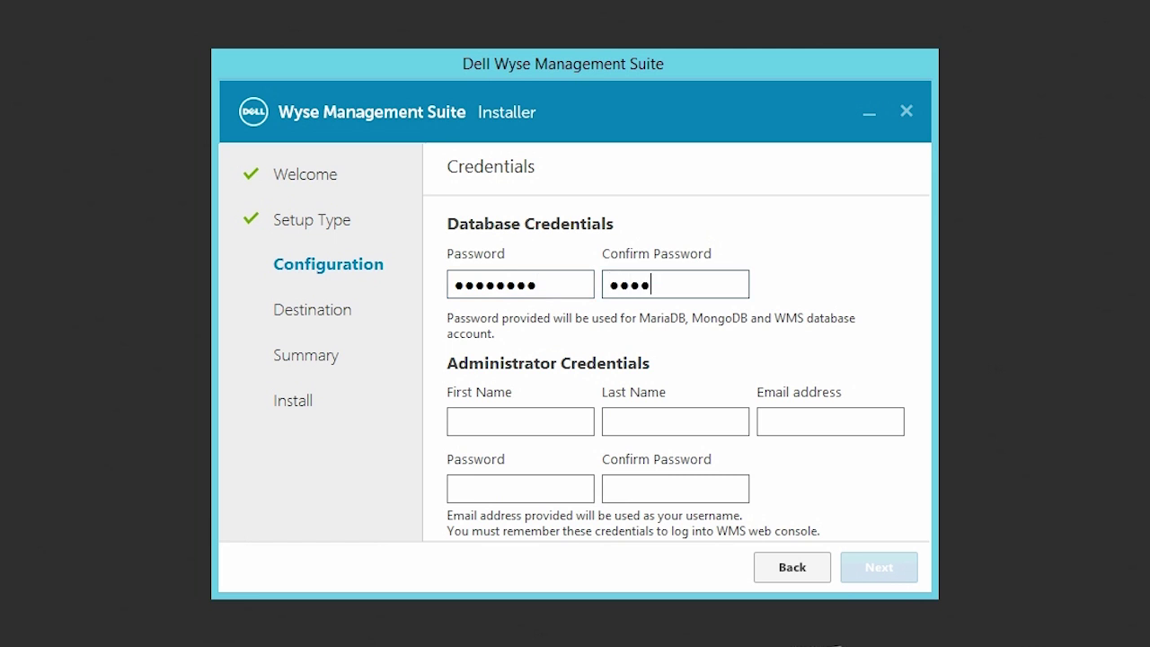
type("word")
key("Tab")
- Enter the administrator's first name, last name, e-mail address and password
type("Name")
key("Tab")
type("name")
key("Tab")
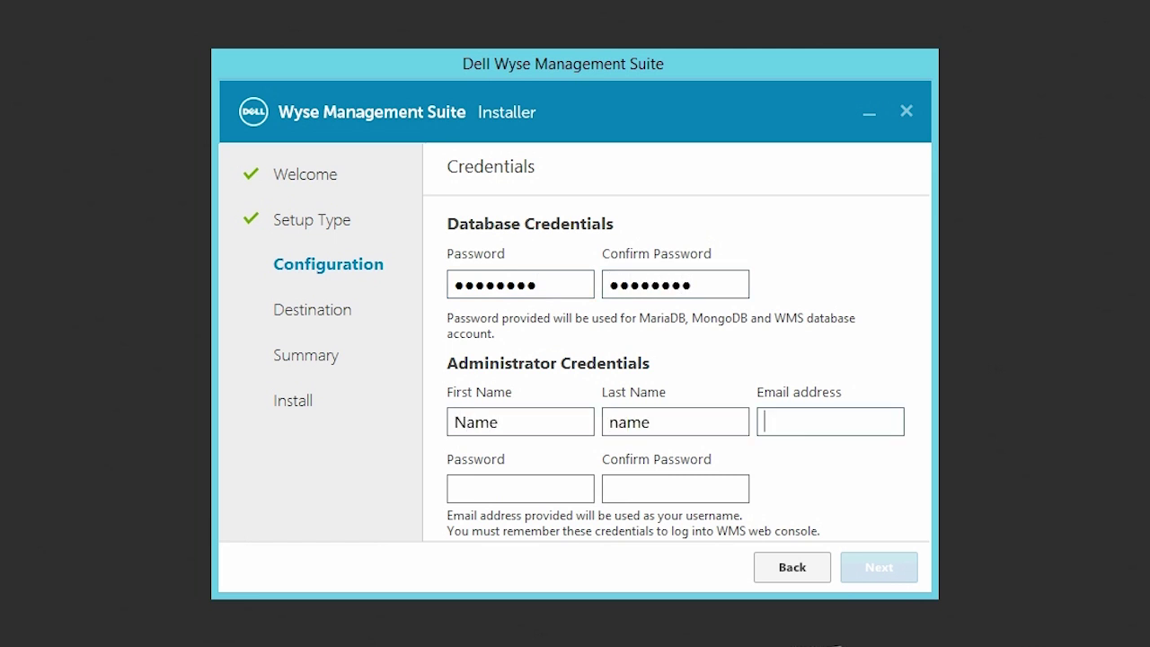
type("Name@abc.com")
key("Tab")
type("Pass")
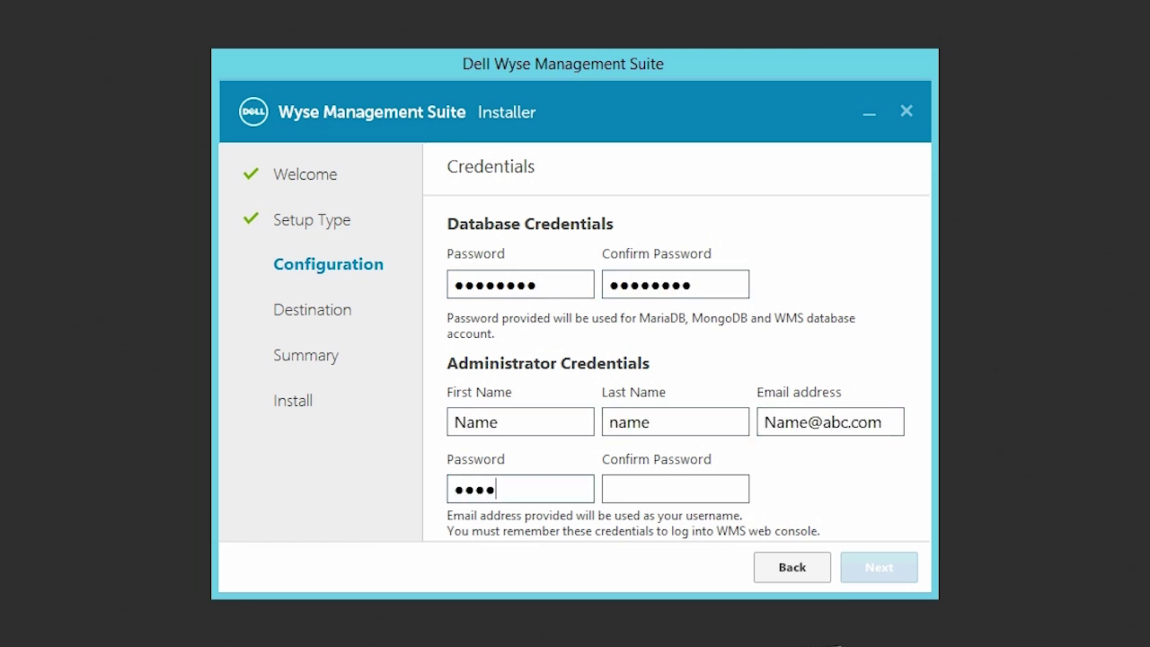
type("word")
key("Tab")
type("Password")
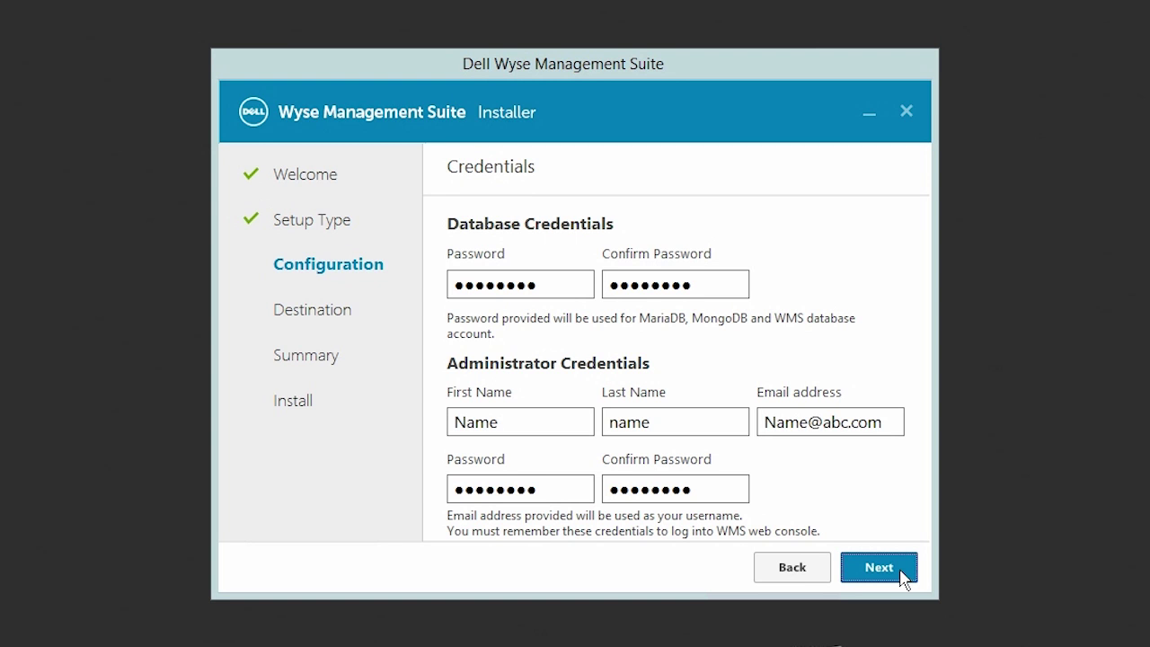
- Create a new CIFS user for the Teradici EM SDK with a username and confirmed password
left_click(903, 576)
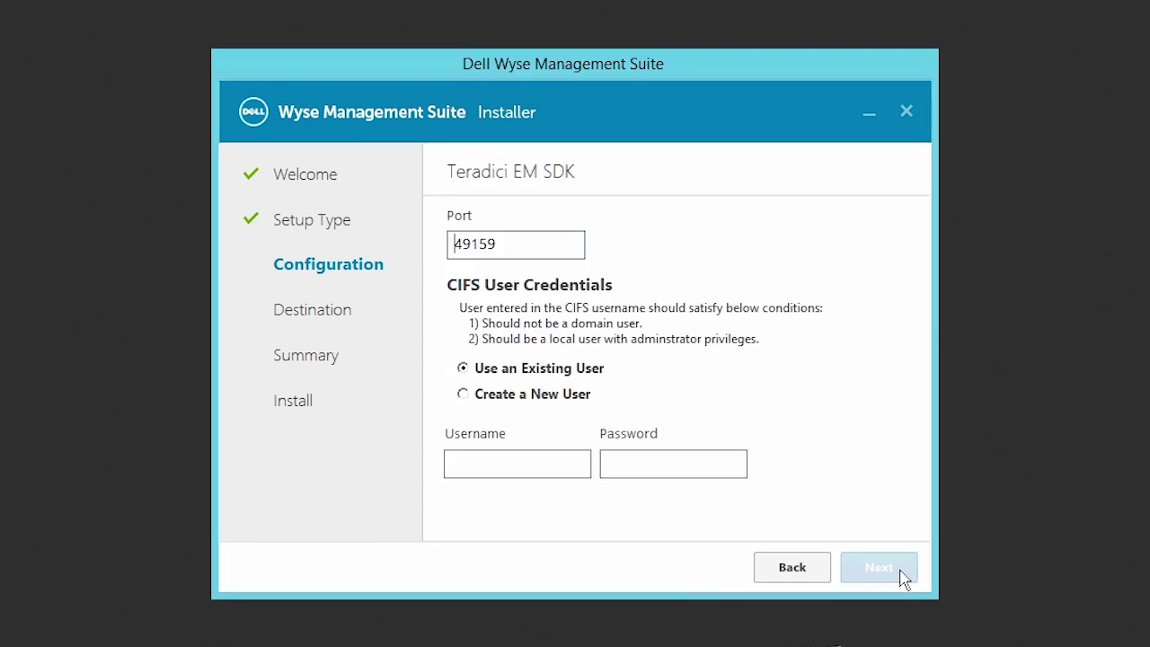
left_click(462, 394)
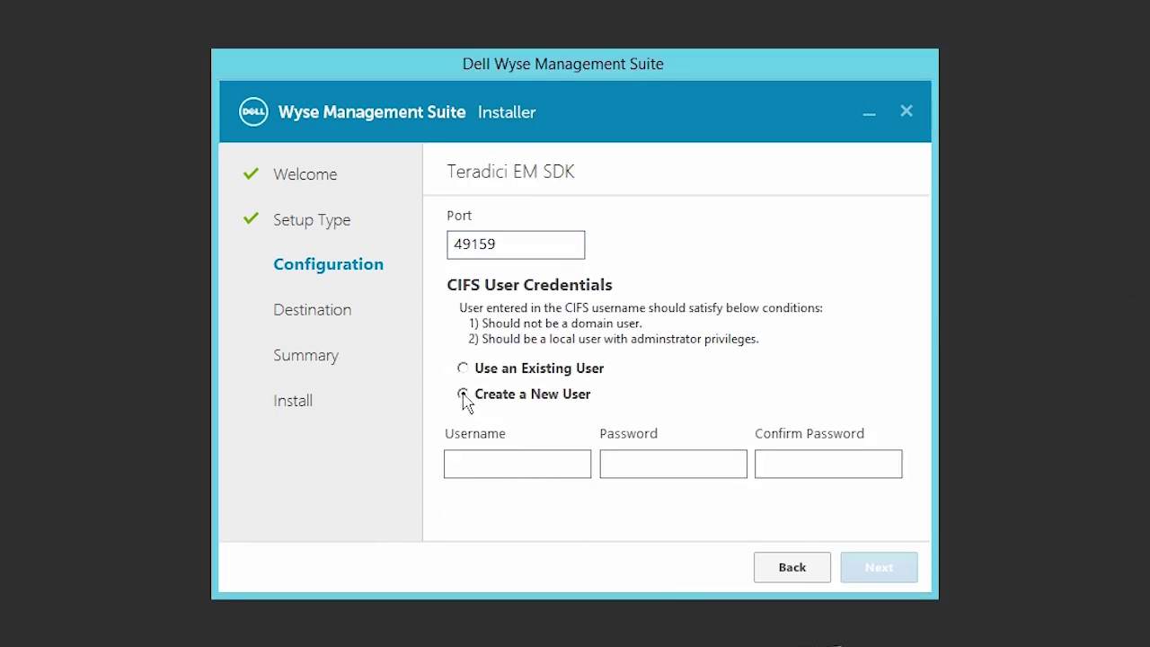
left_click(478, 468)
type("Name")
key("Tab")
type("****")
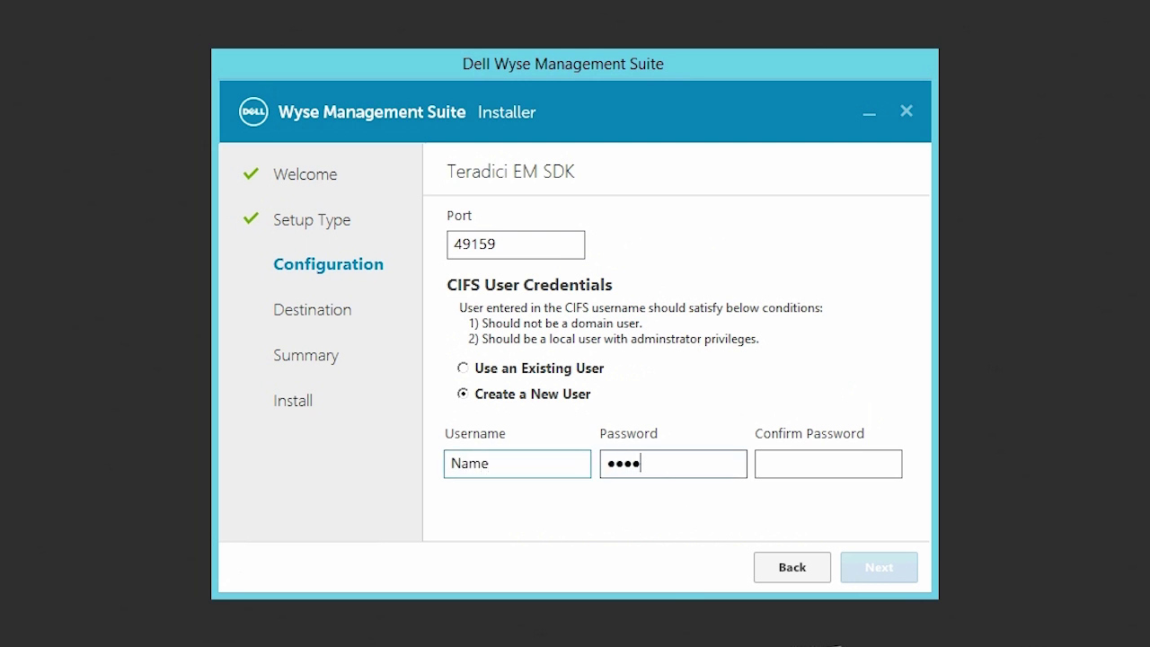
type("****")
key("Tab")
type("****")
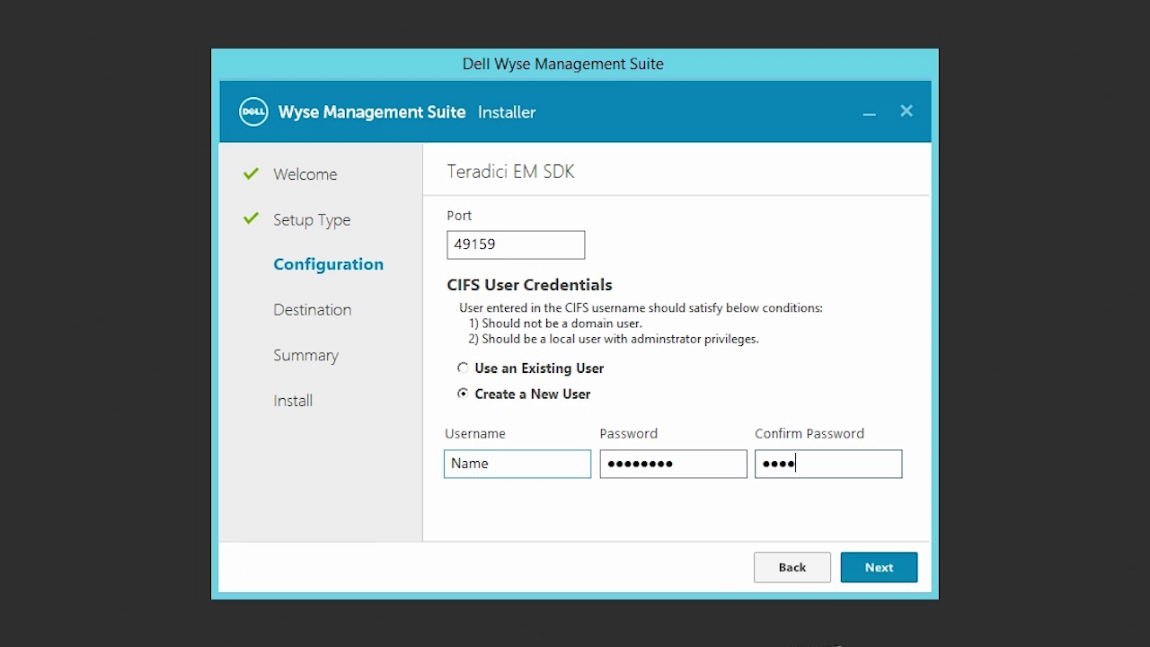
type("****")
left_click(883, 578)
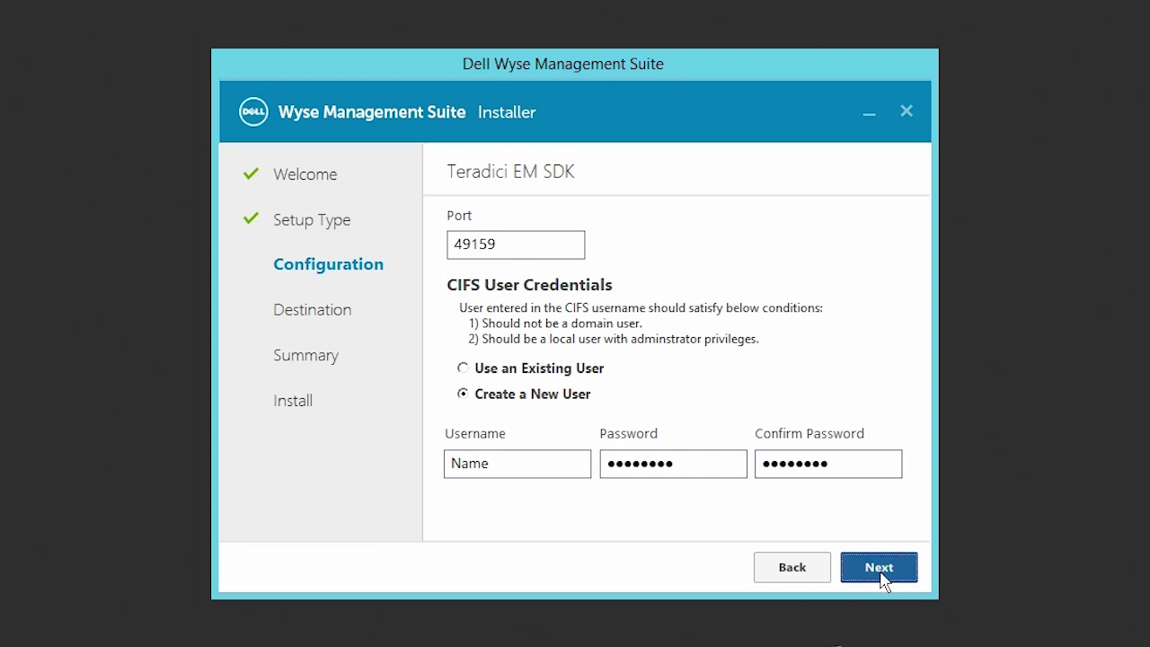
- Keep the default destination folders, run the installation, and launch Wyse Management Suite
left_click(883, 578)
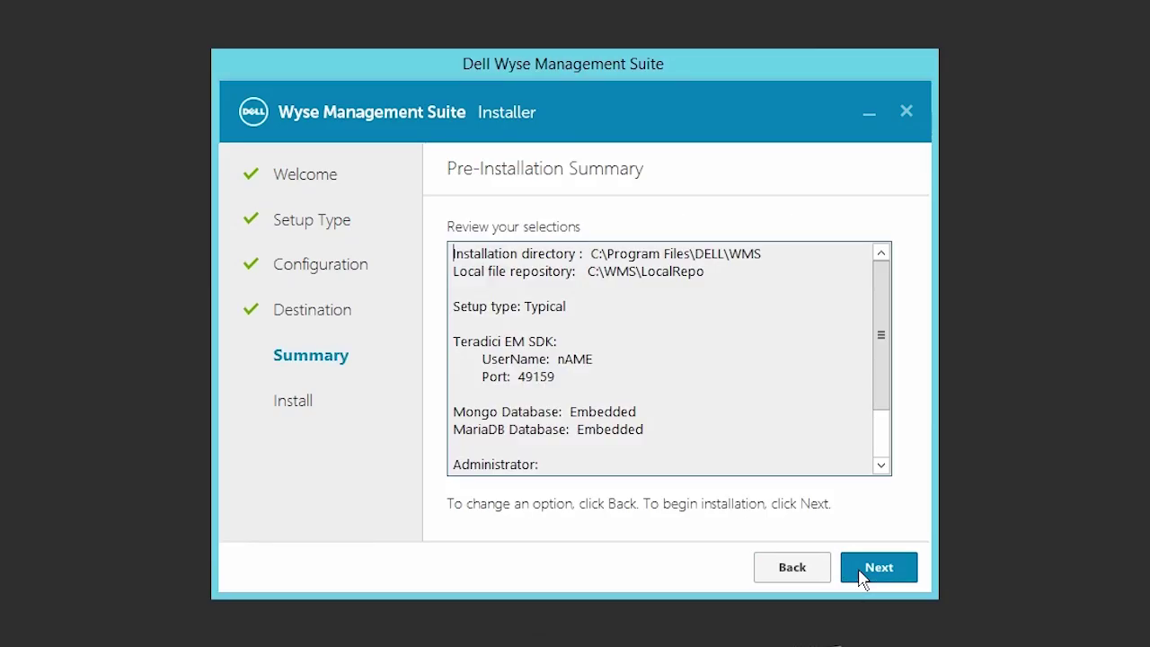
left_click(861, 568)
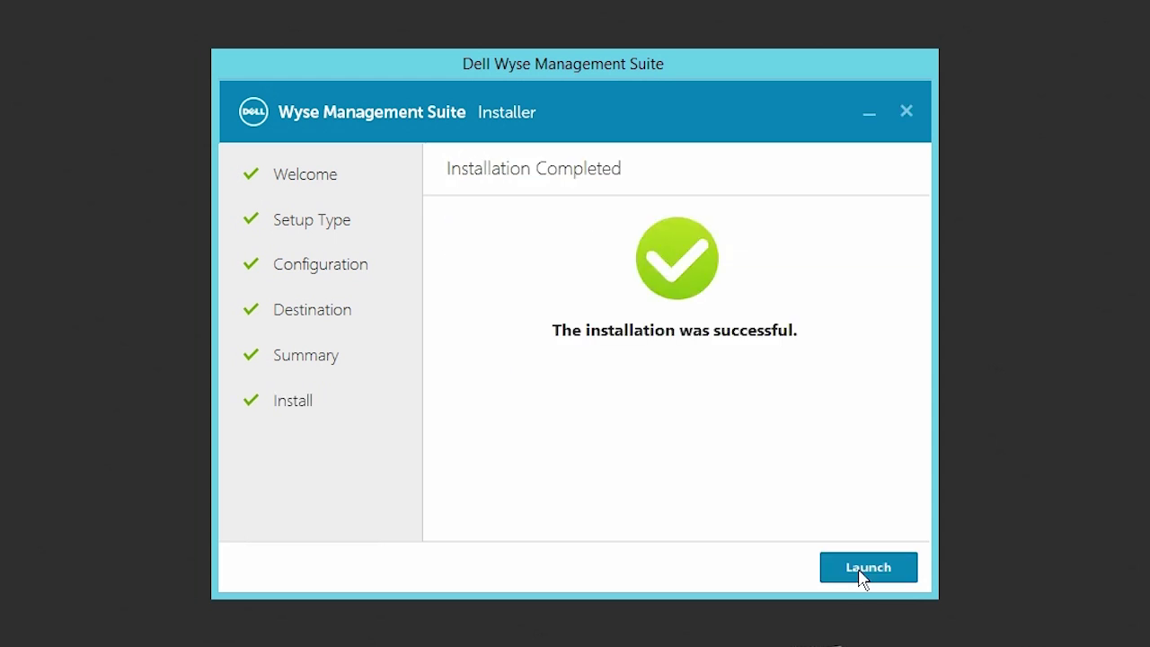
left_click(859, 570)
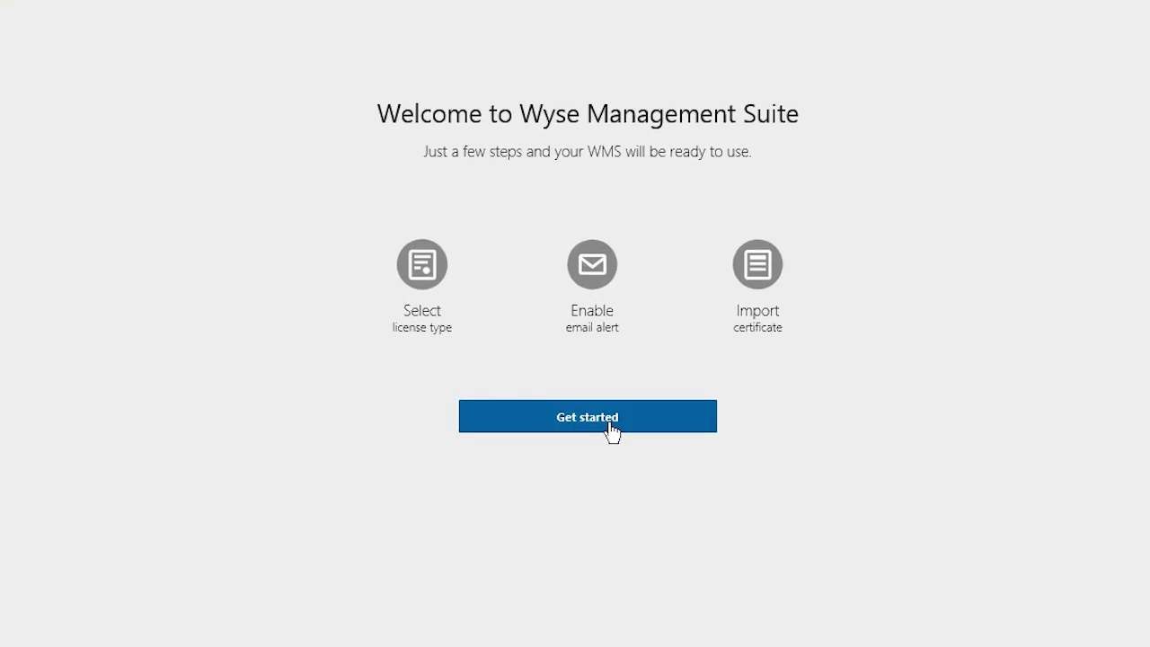
- Start the first-run setup and pick the free Standard license
left_click(610, 429)
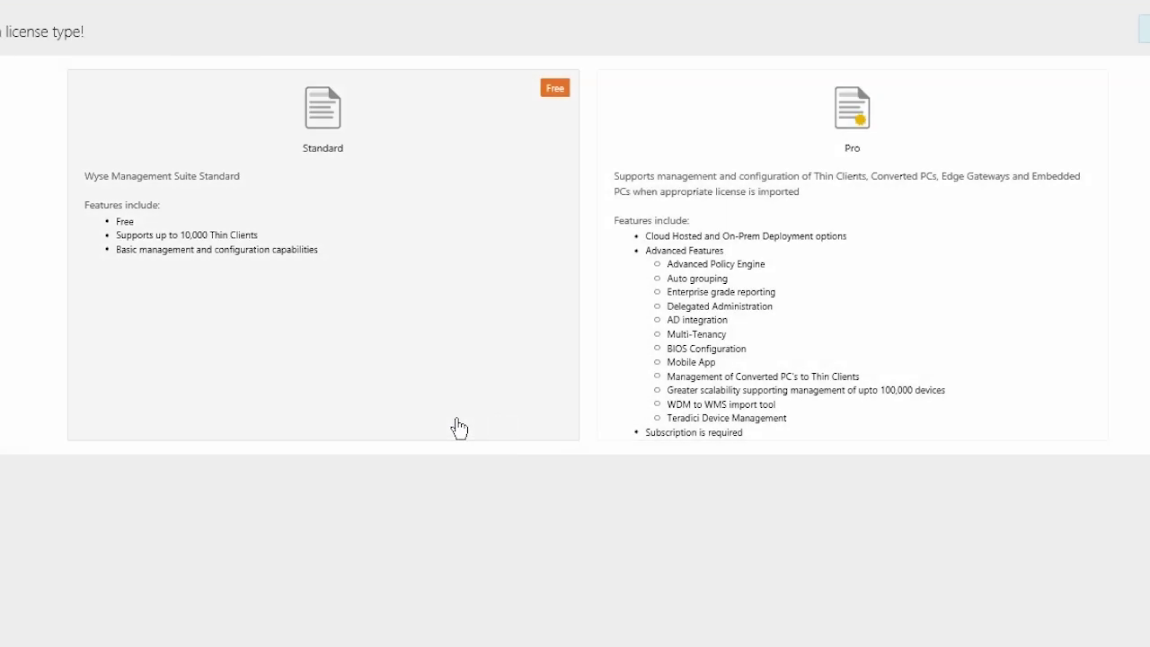
left_click(363, 379)
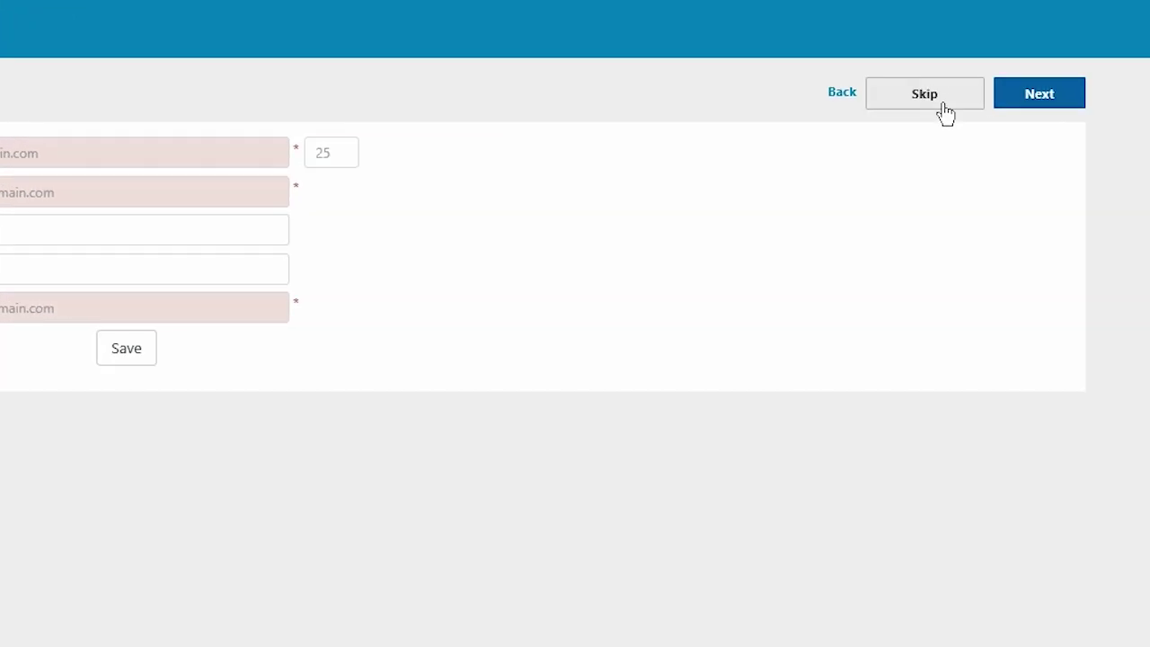
- Skip email alerts, then import the wyselab.pfx certificate as PKCS-12 with its password
left_click(945, 107)
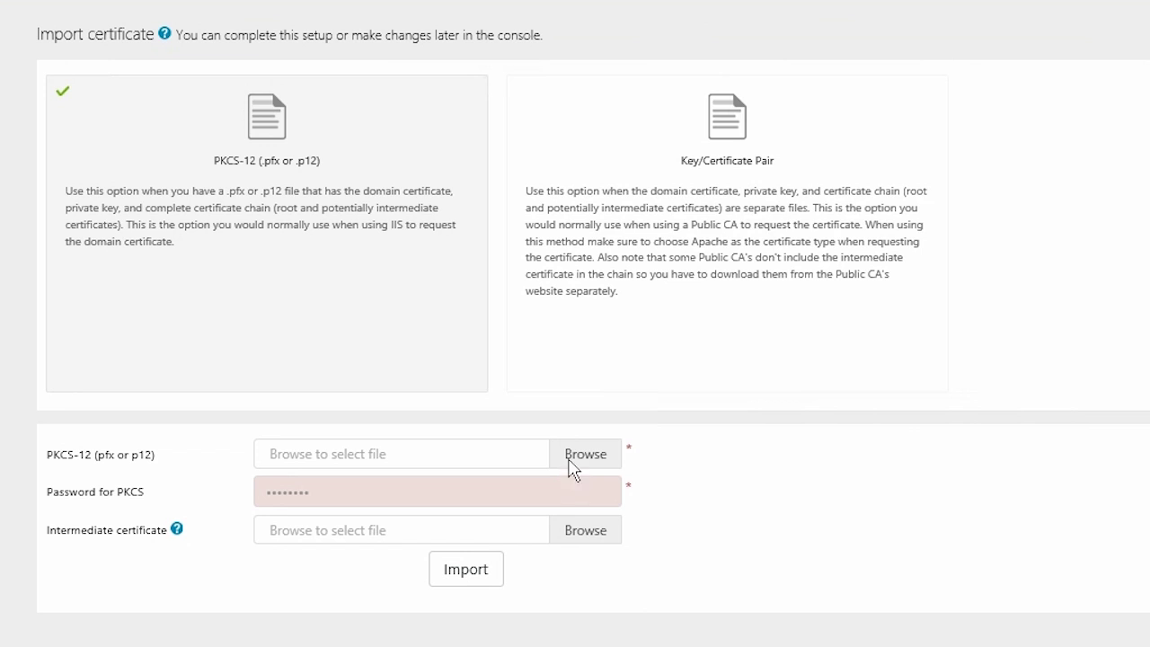
left_click(572, 467)
left_click(256, 184)
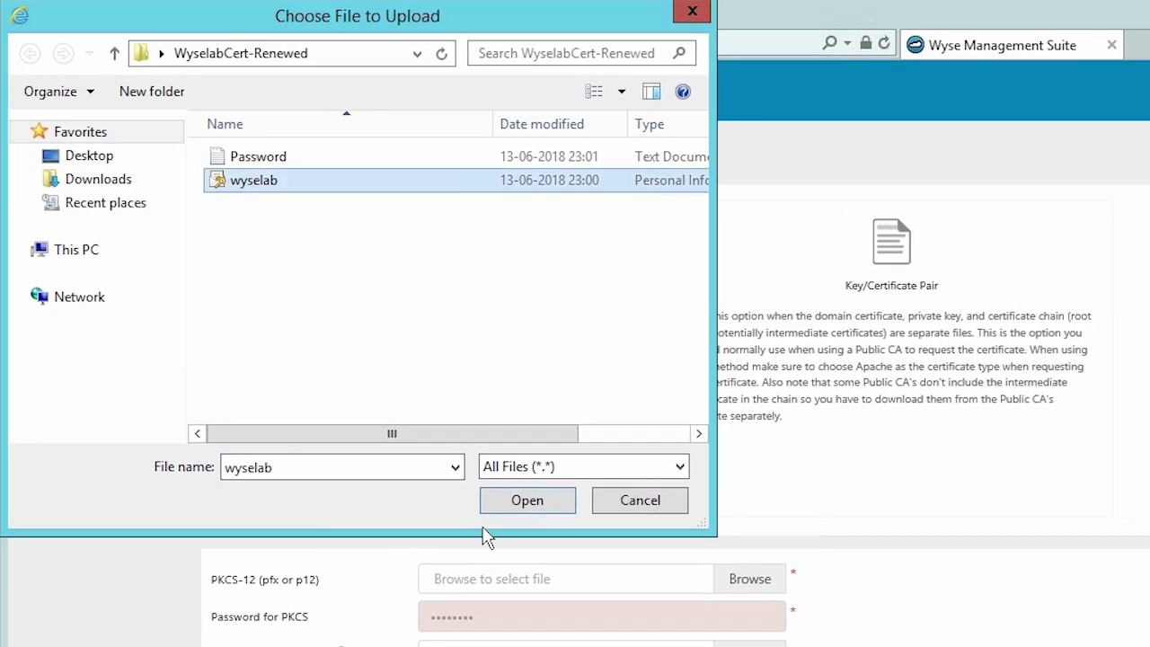
left_click(528, 501)
left_click(311, 492)
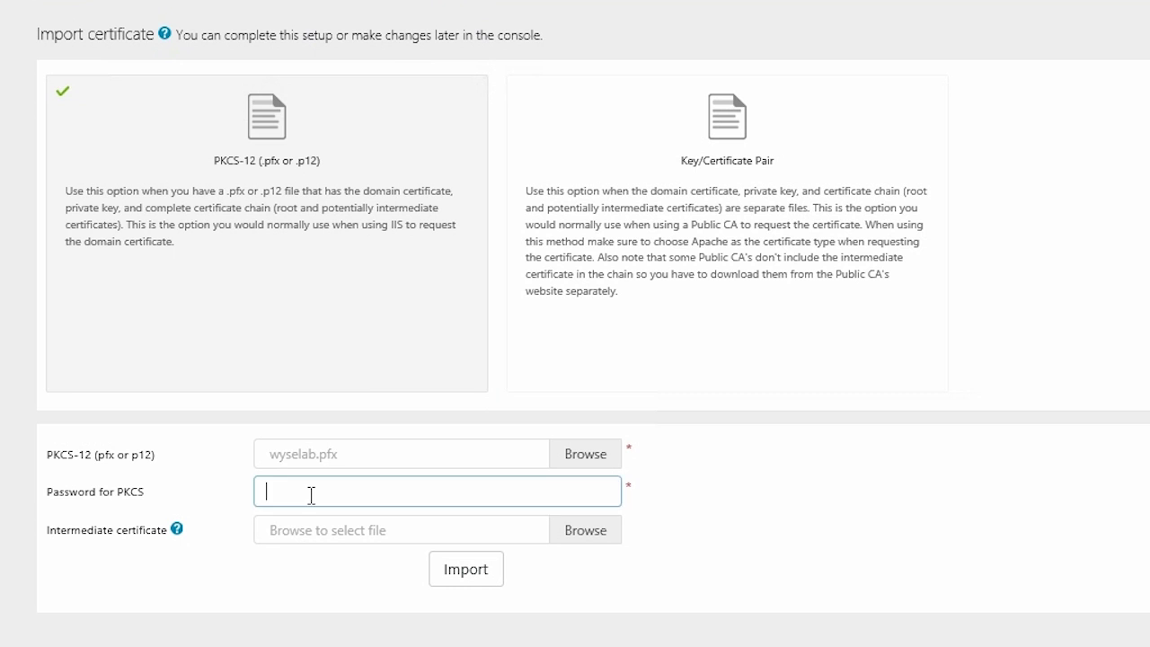
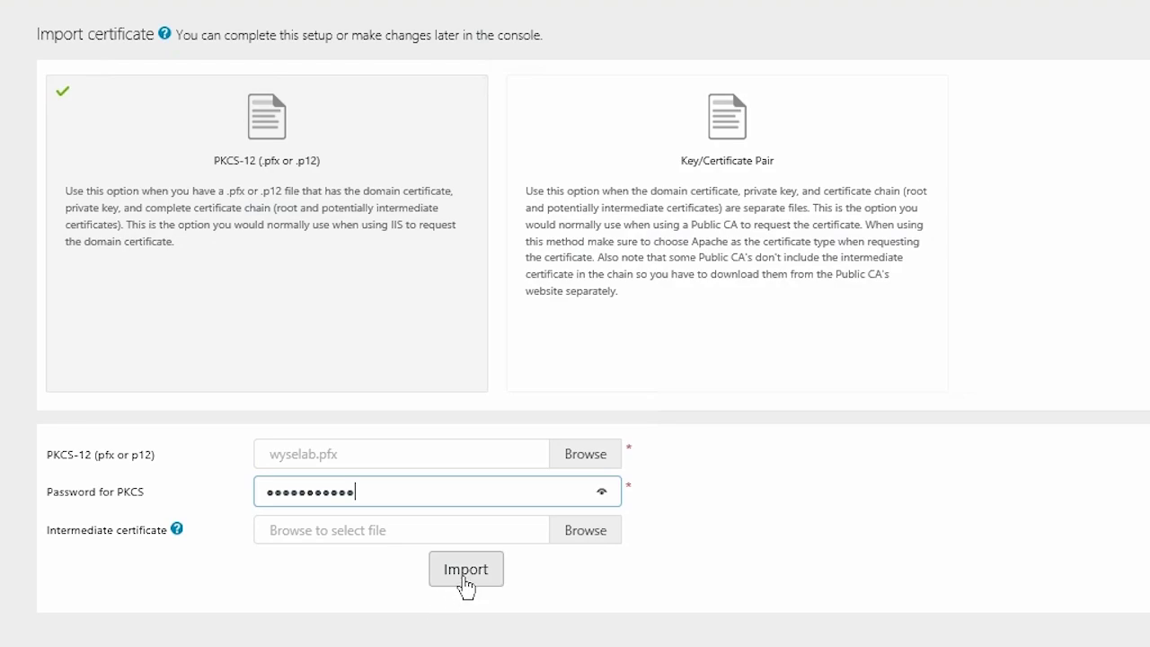
left_click(465, 583)
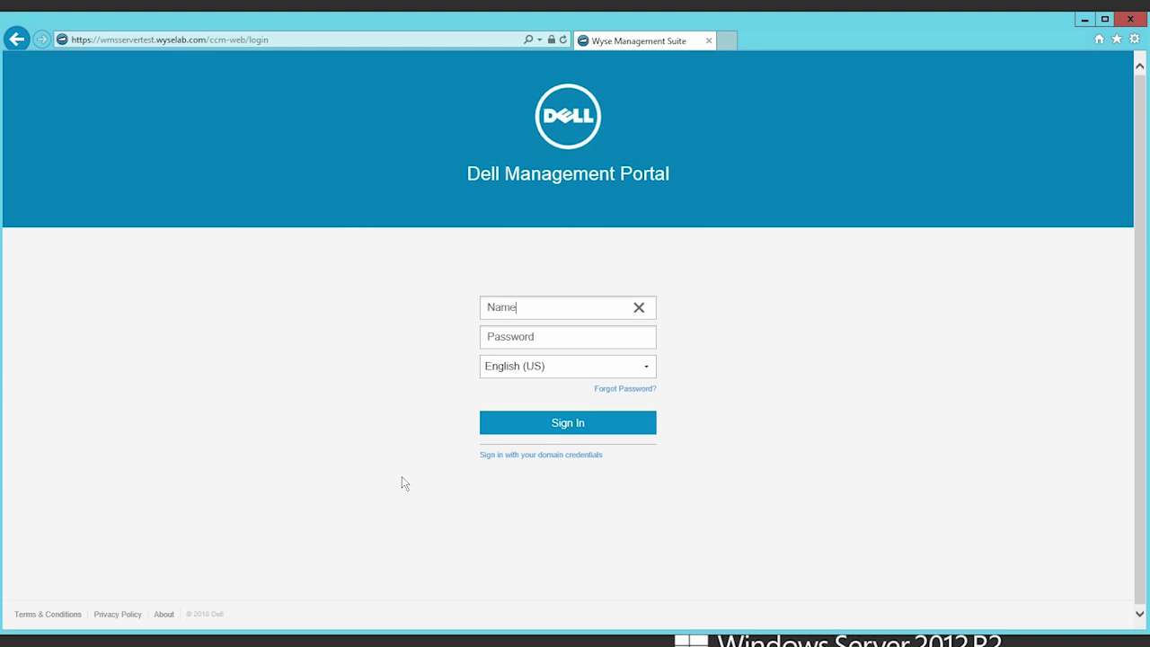
- Sign in with the administrator e-mail and password, then view the Groups & Configs tab
type("@abc.com")
key("Tab")
type("pass")
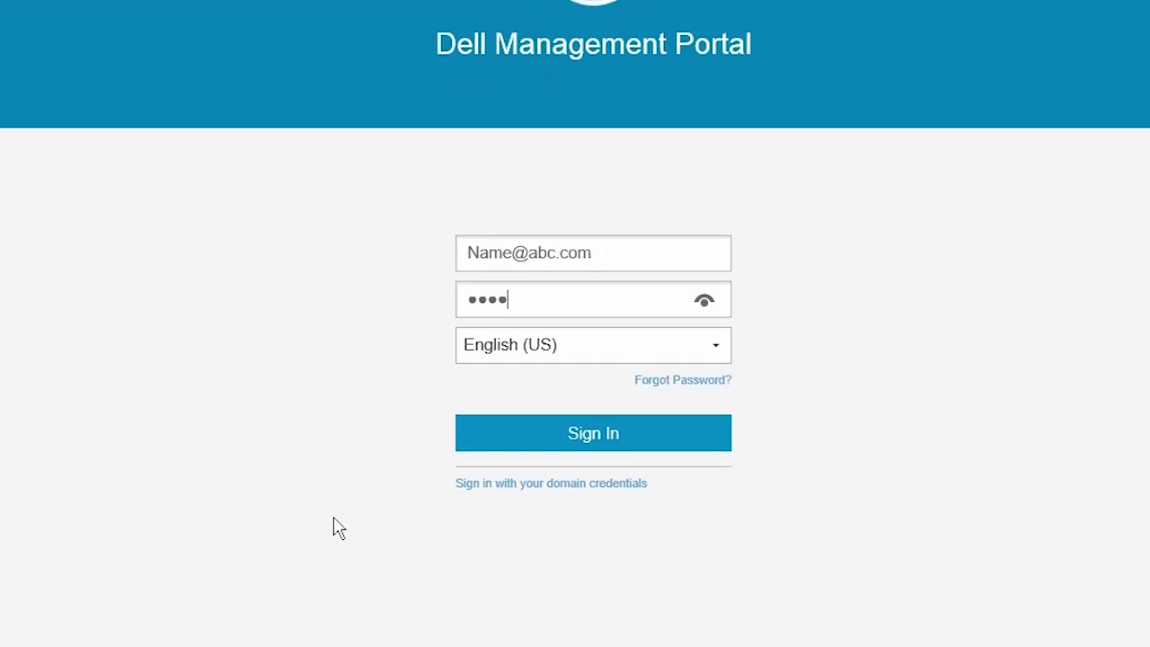
type("word")
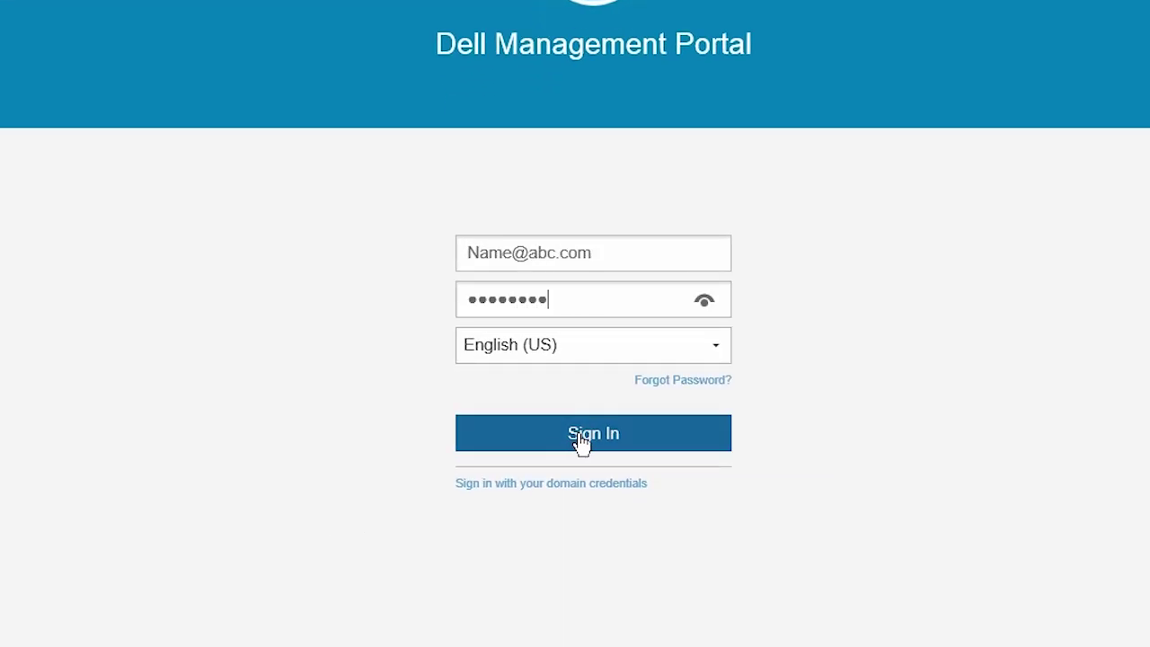
left_click(648, 434)
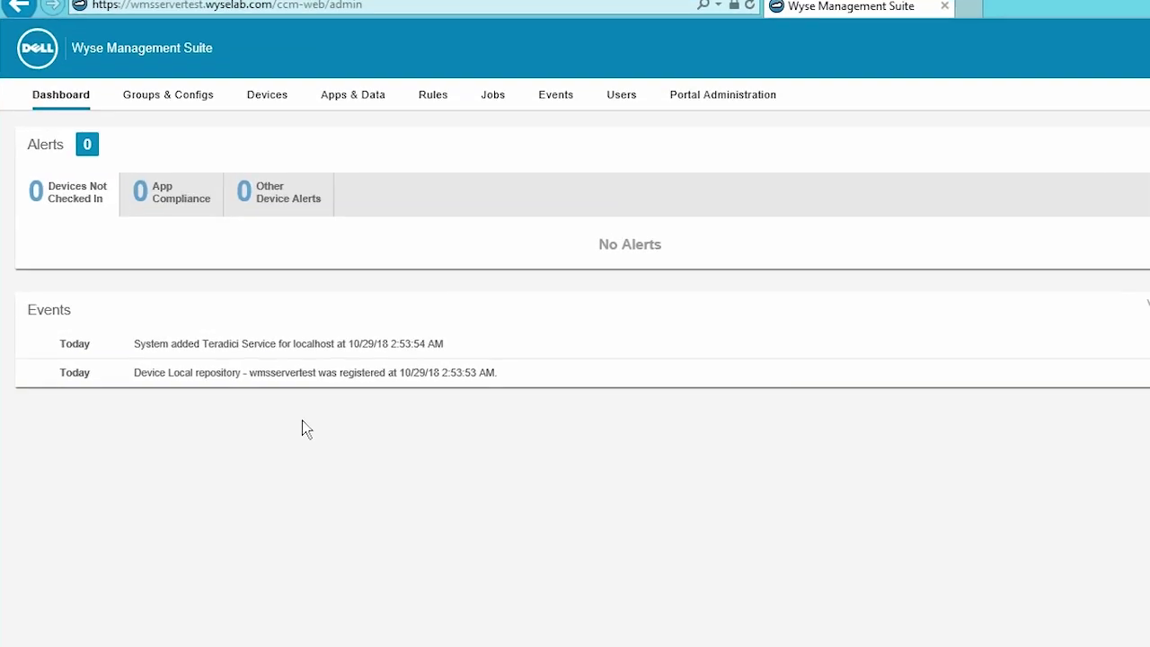
left_click(197, 109)
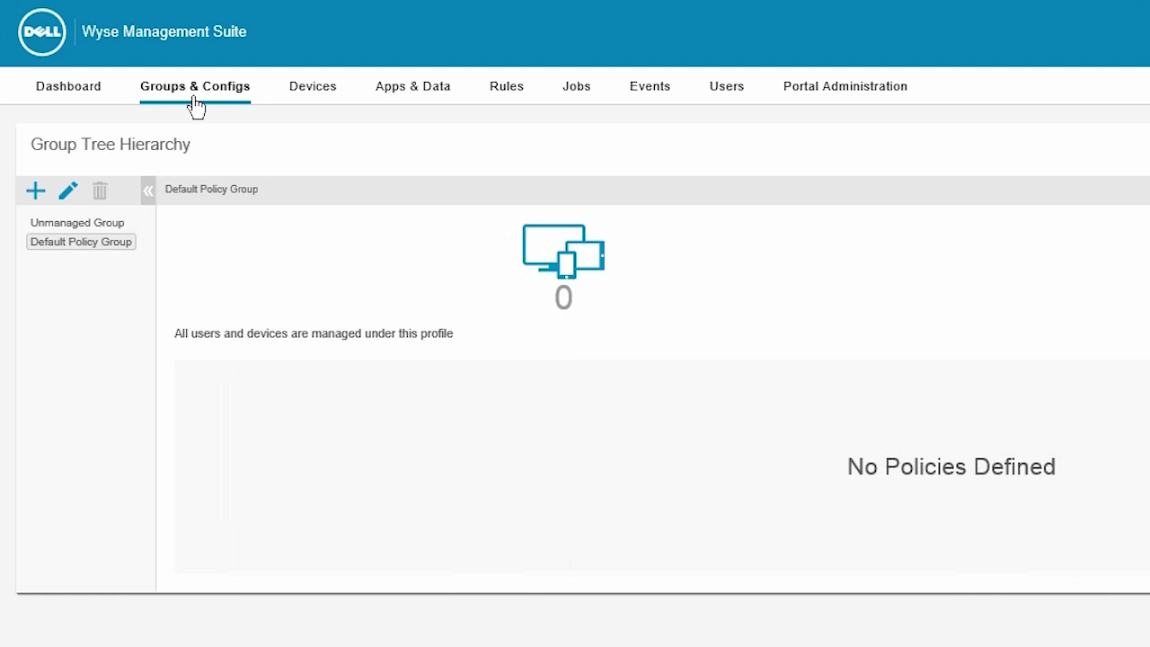
- Browse the Devices and Apps & Data pages, ending on the Rules page
left_click(321, 102)
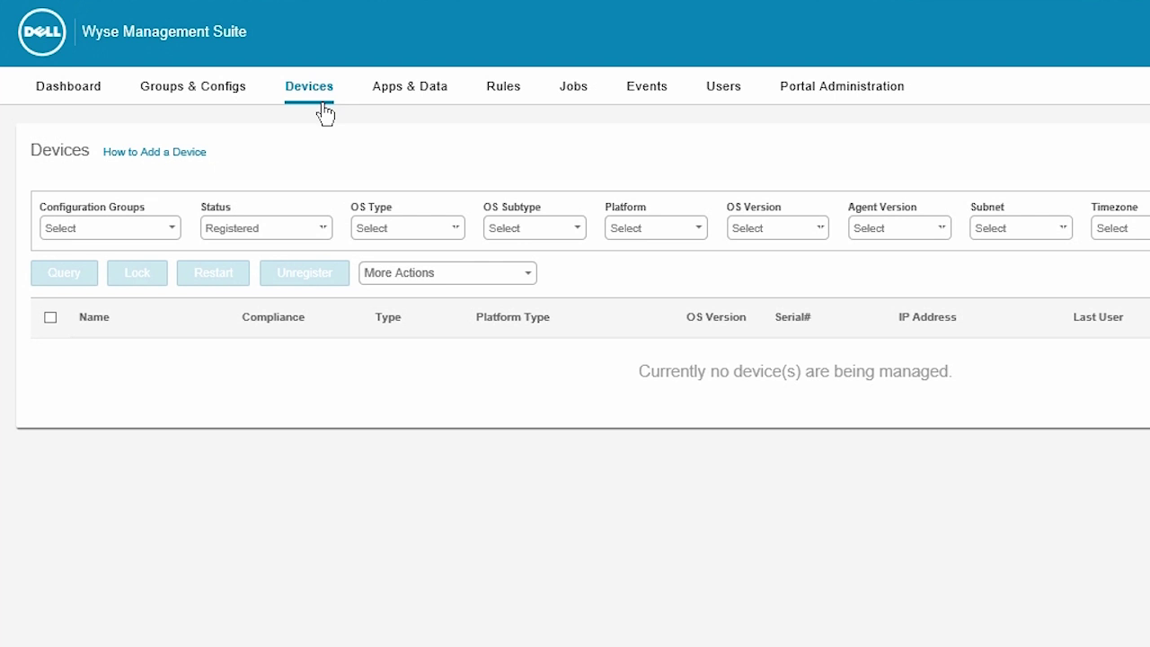
left_click(411, 106)
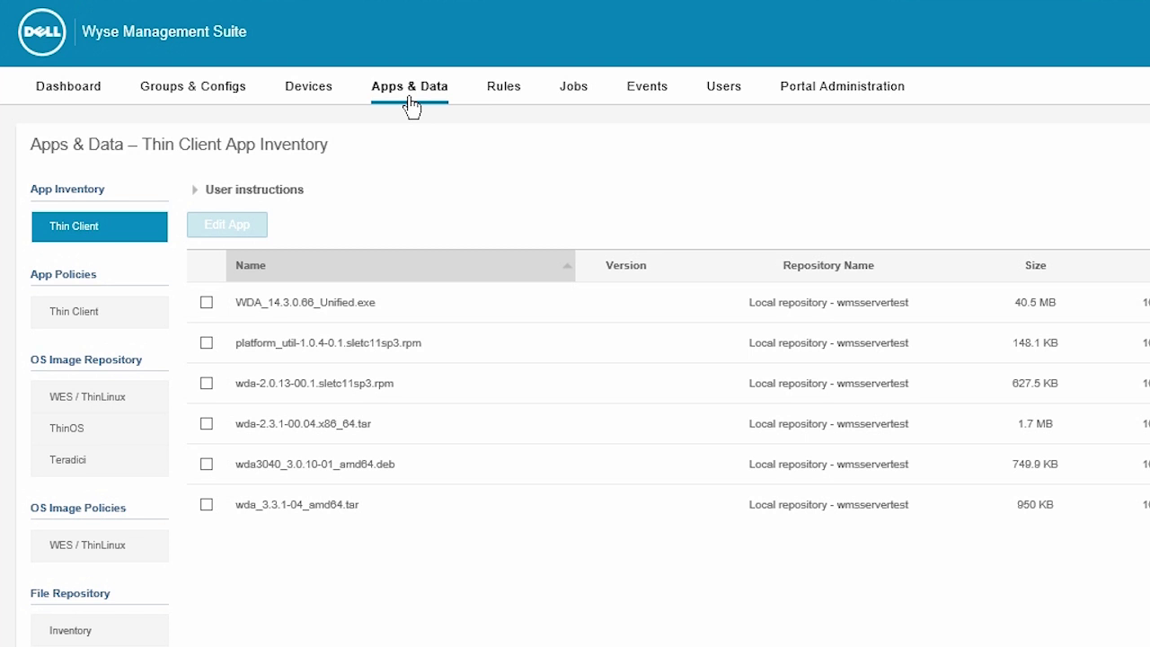
left_click(505, 104)
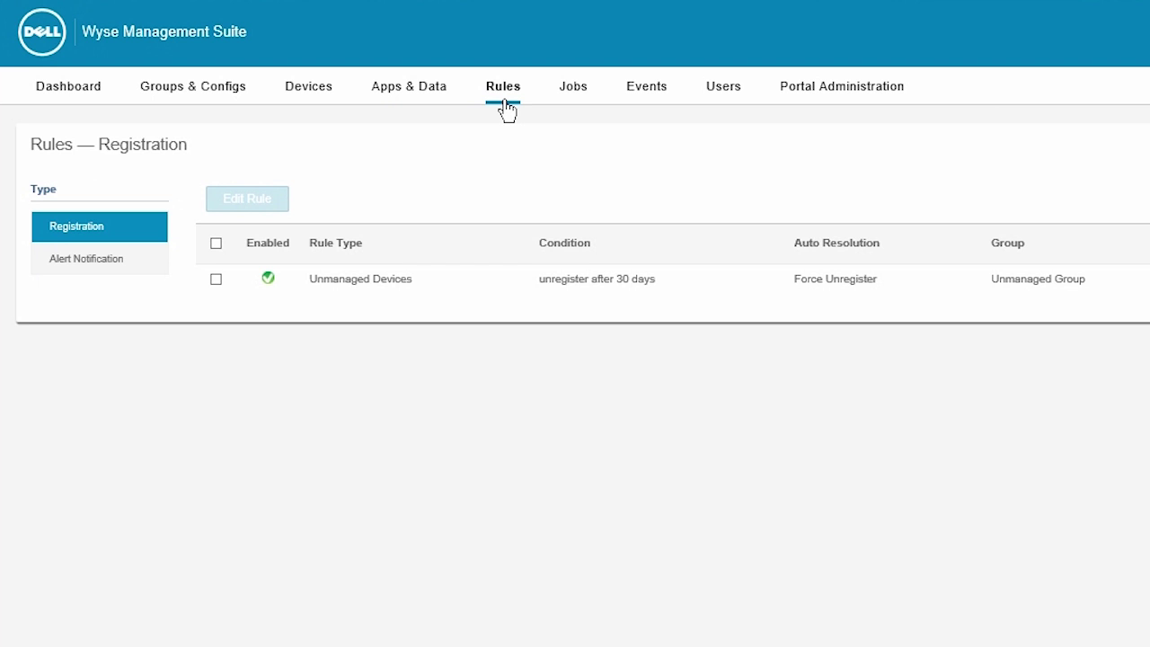
- View the Jobs, Events and Users pages, then Portal Administration's file repositories
left_click(574, 100)
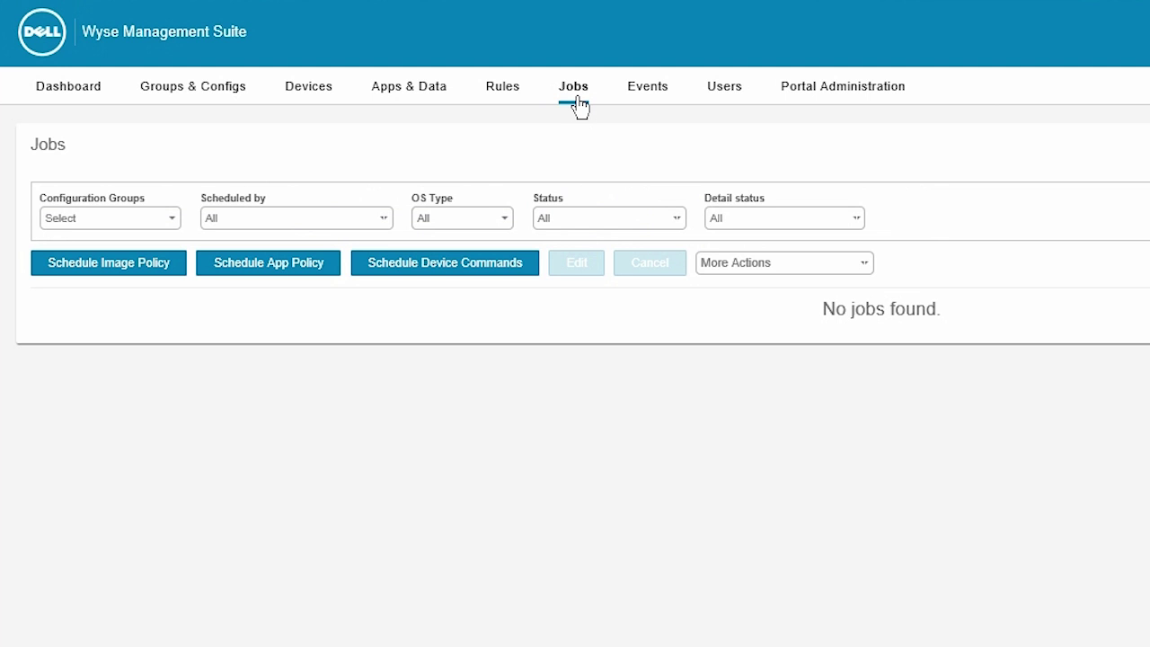
left_click(646, 105)
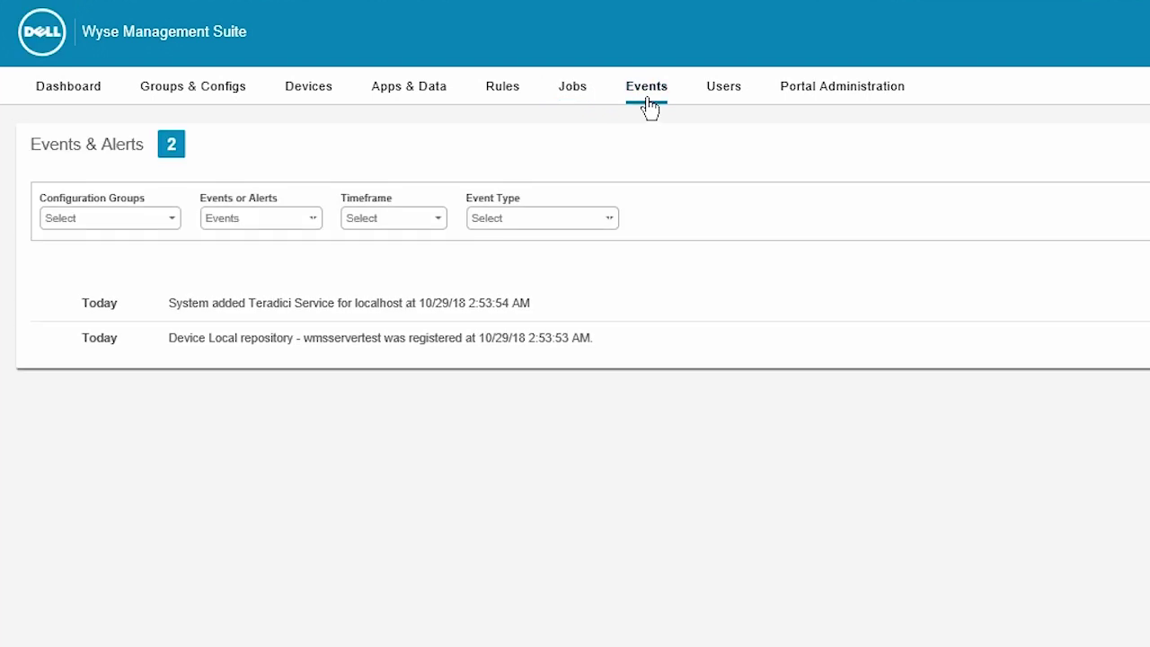
left_click(724, 104)
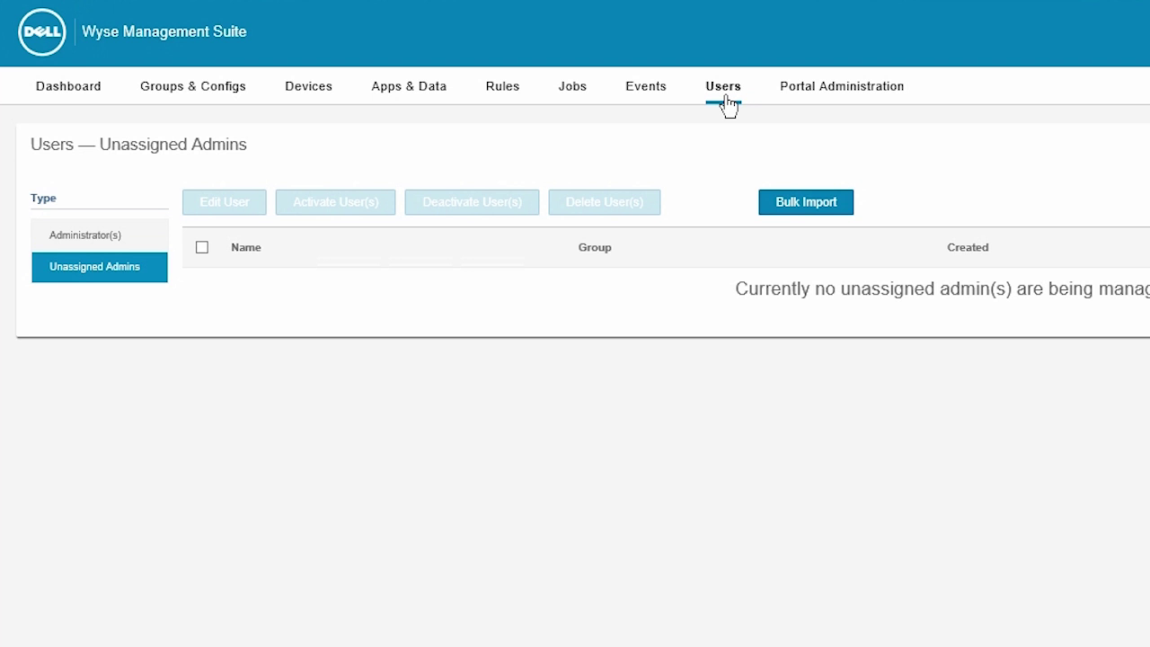
left_click(835, 104)
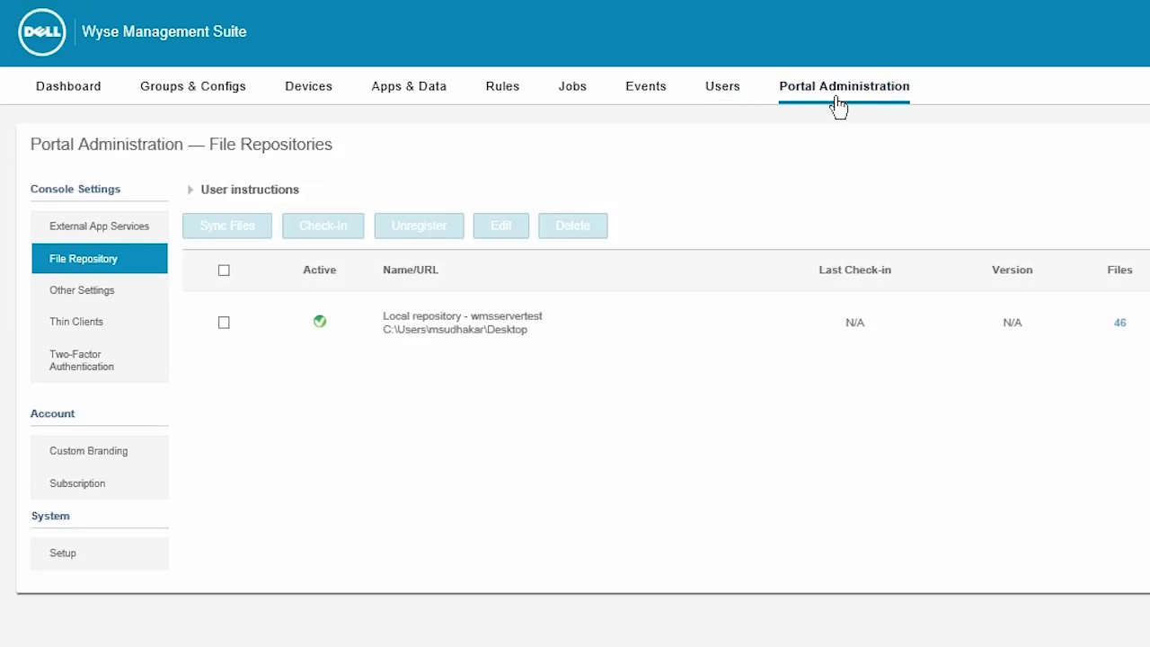